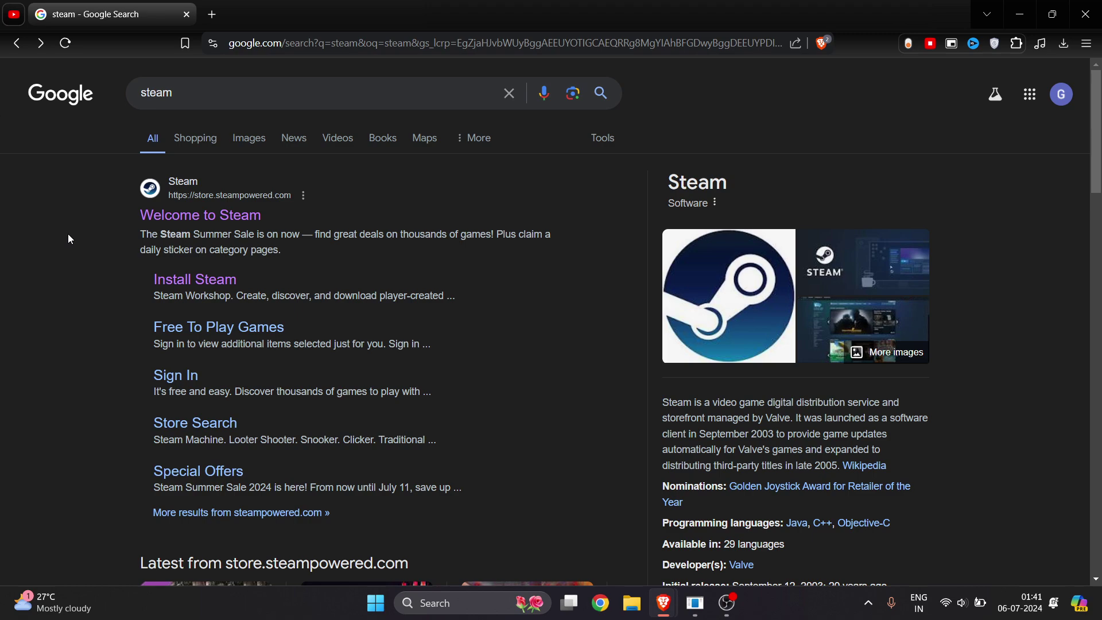
scroll(56, 266, "down", 1)
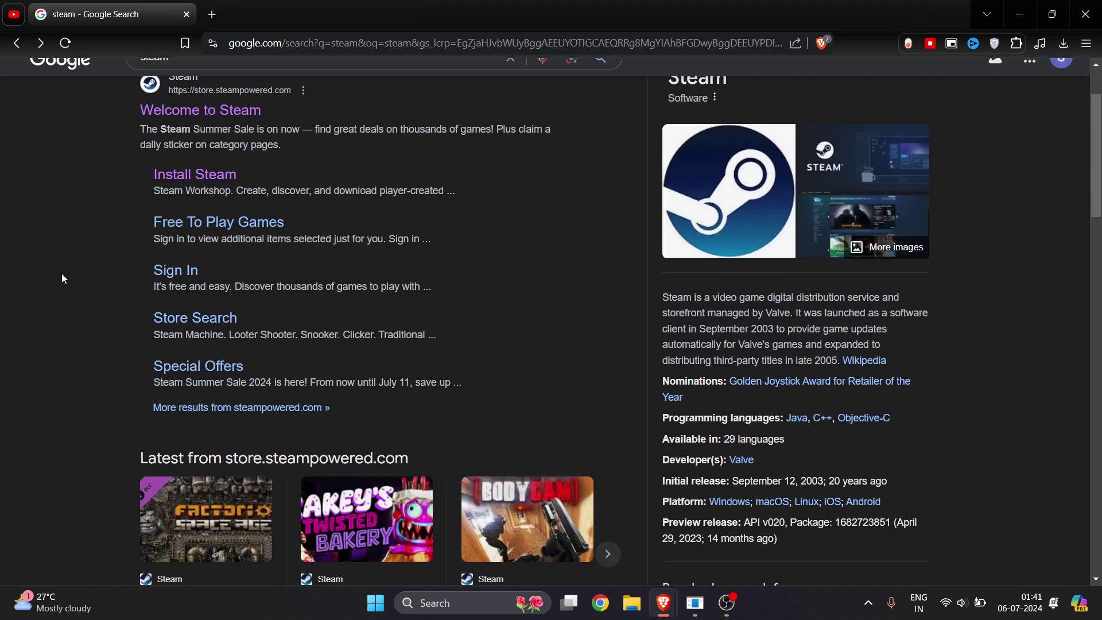
scroll(61, 273, "up", 1)
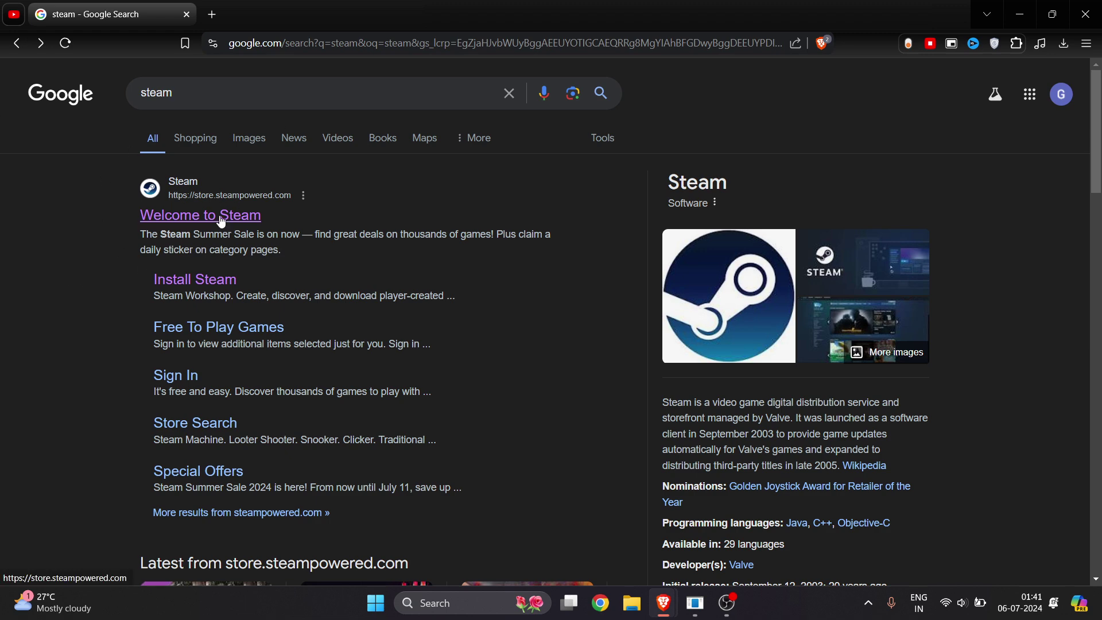
Open the 'Welcome to Steam' result for store.steampowered.com from the Google results for 'steam'
left_click(222, 217)
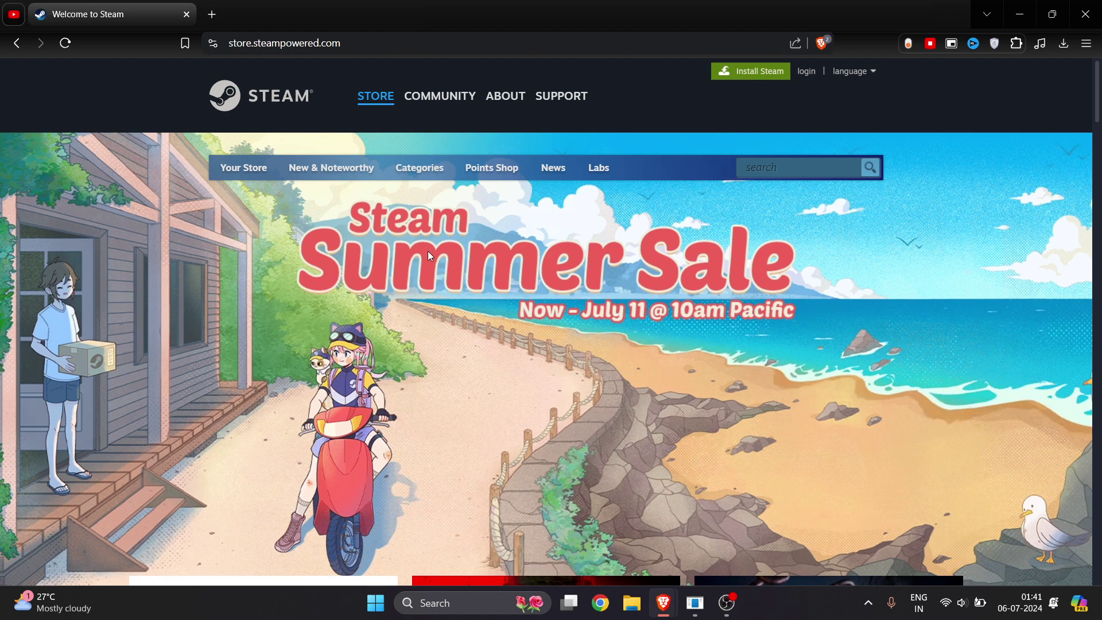
Download the Windows Steam installer and launch SteamSetup (2).exe from the downloads panel
left_click(763, 74)
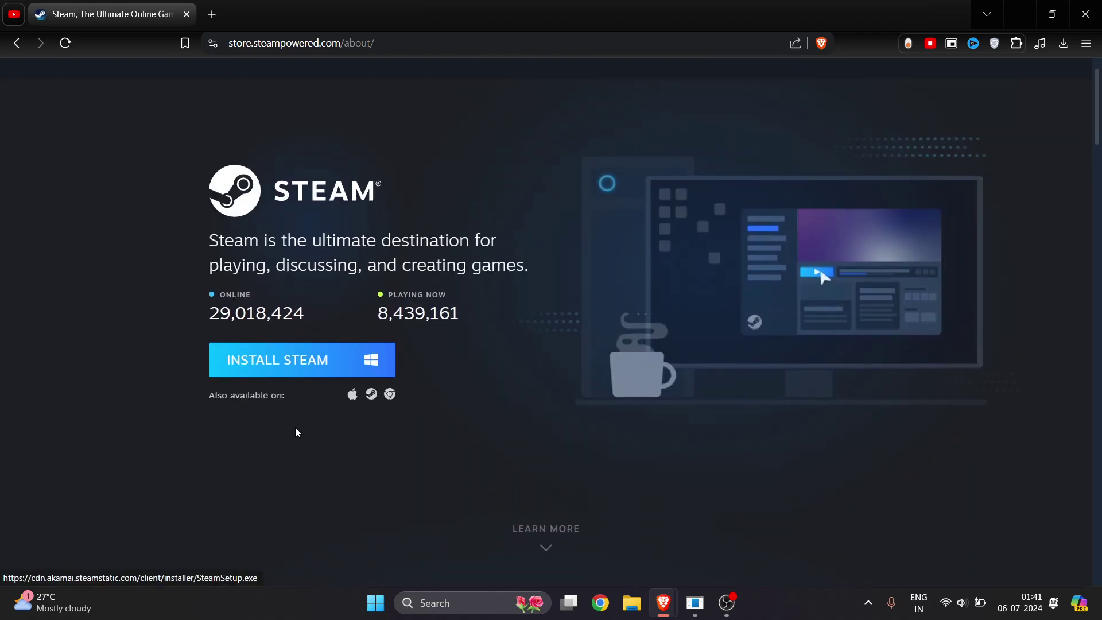
left_click(297, 367)
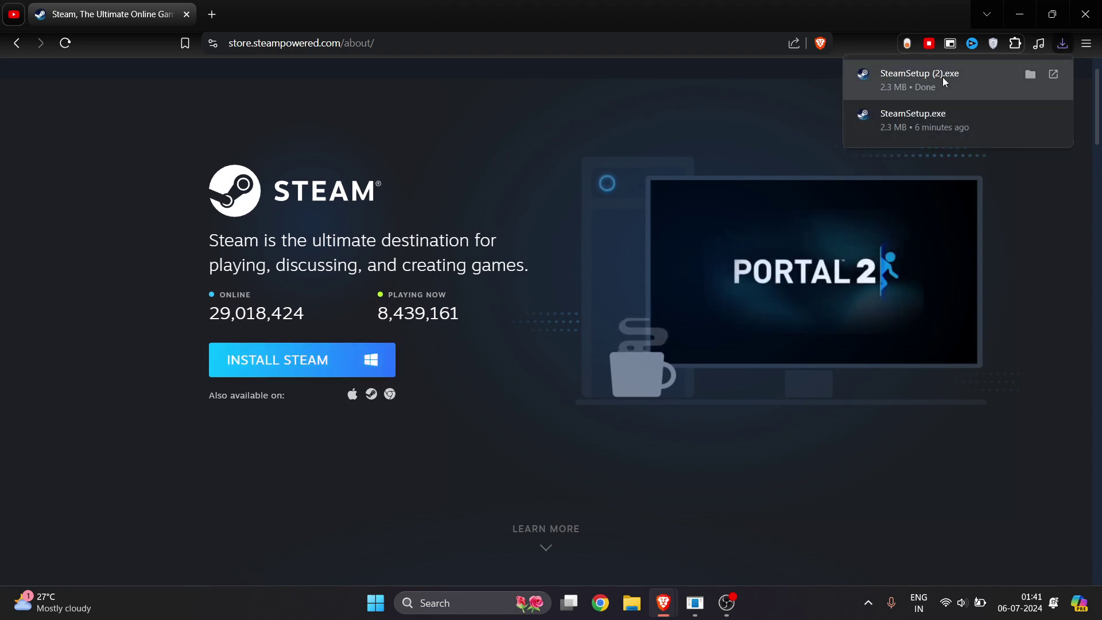
left_click(930, 77)
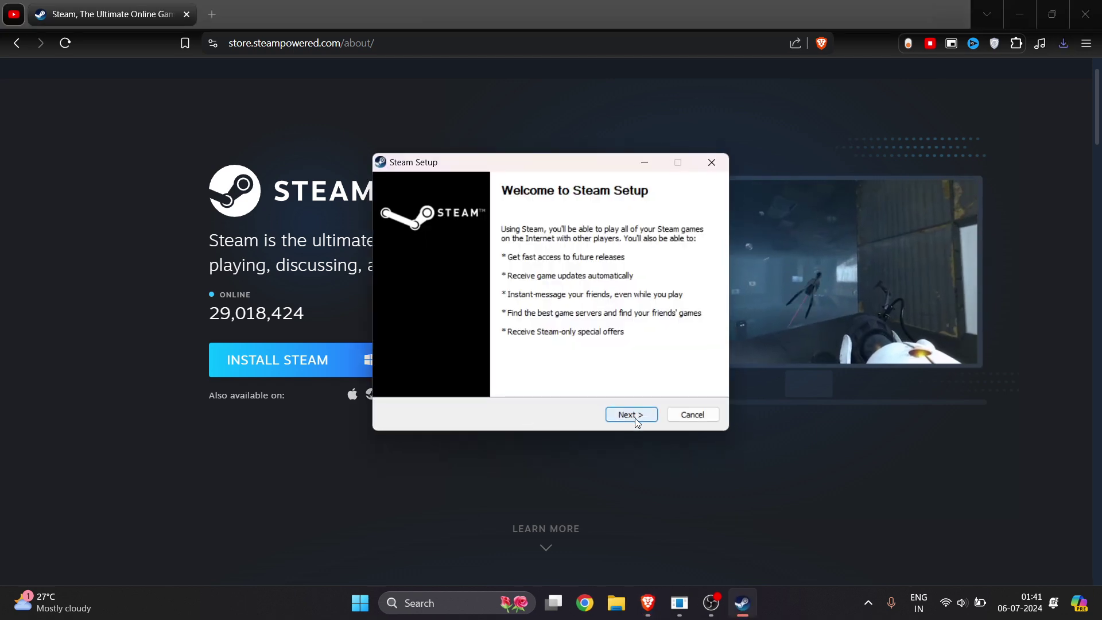
Install Steam in English to the default destination folder
left_click(631, 415)
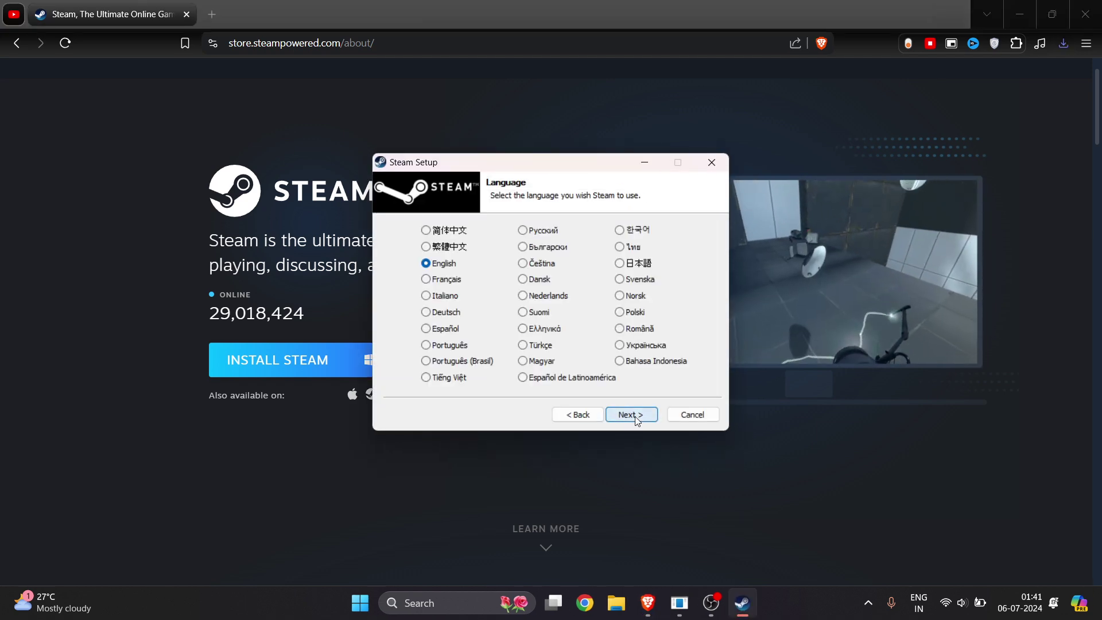
left_click(631, 414)
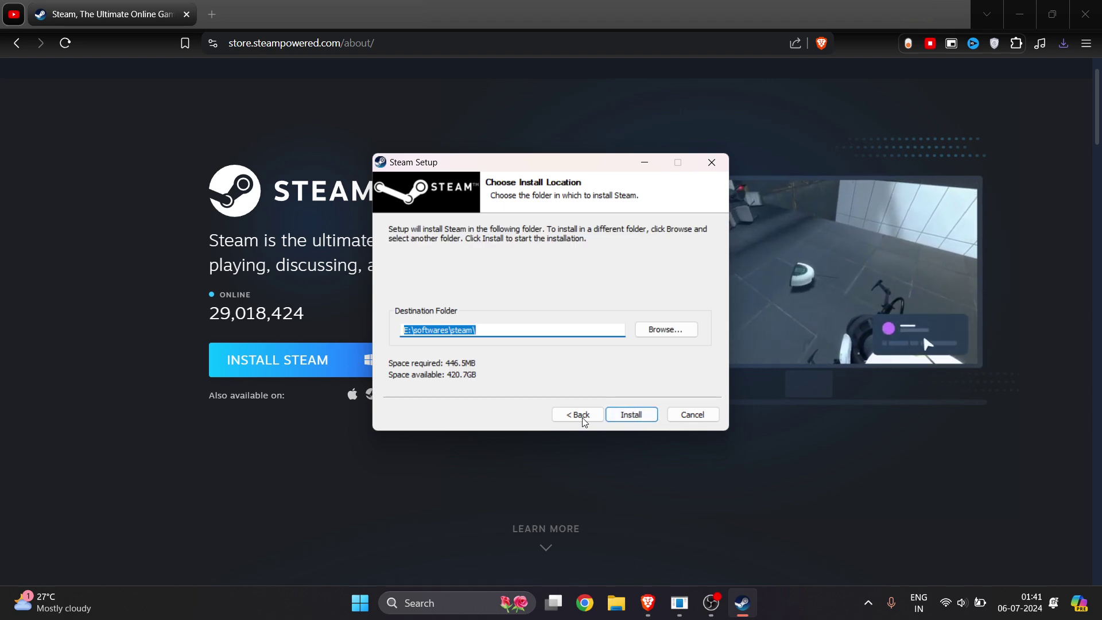
left_click(639, 419)
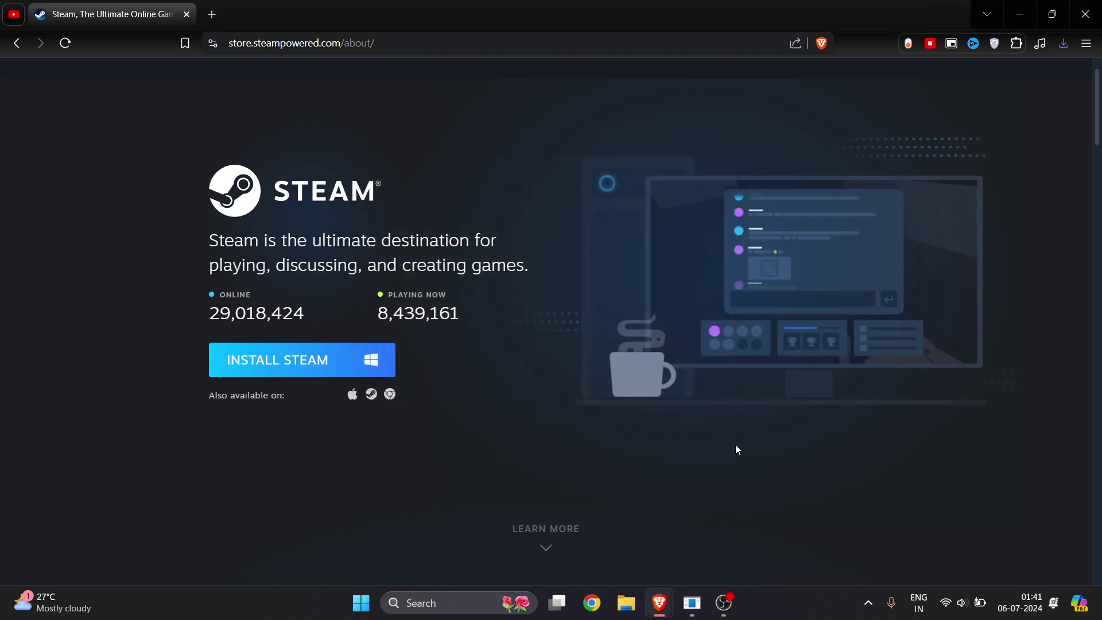
In the Steam client, search the store for 'slay the' and open Slay the Princess
left_click(696, 603)
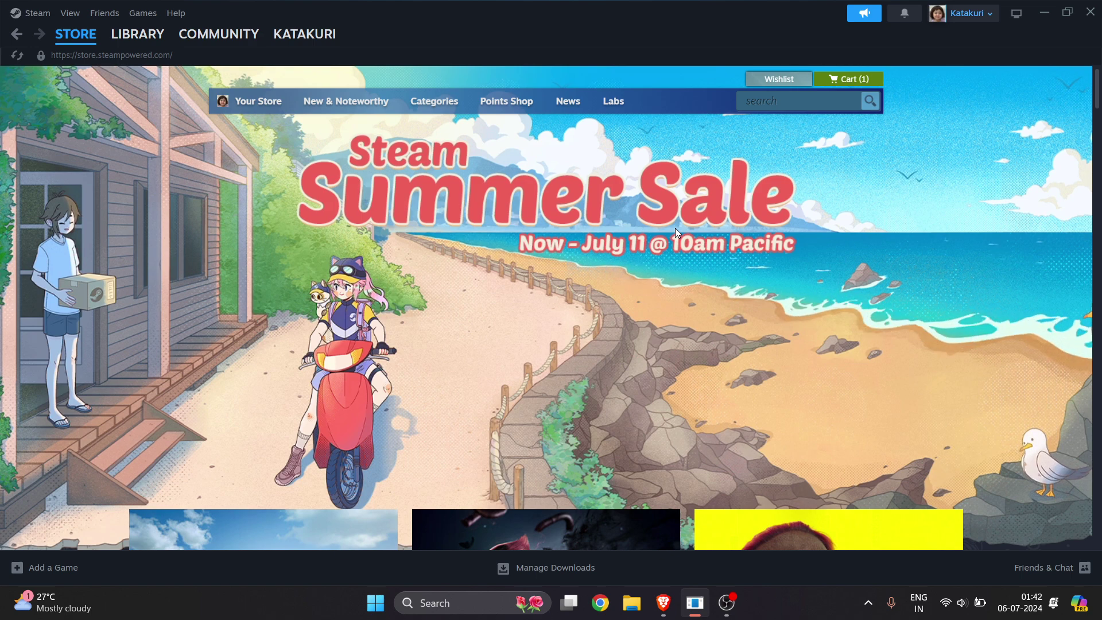
left_click(762, 102)
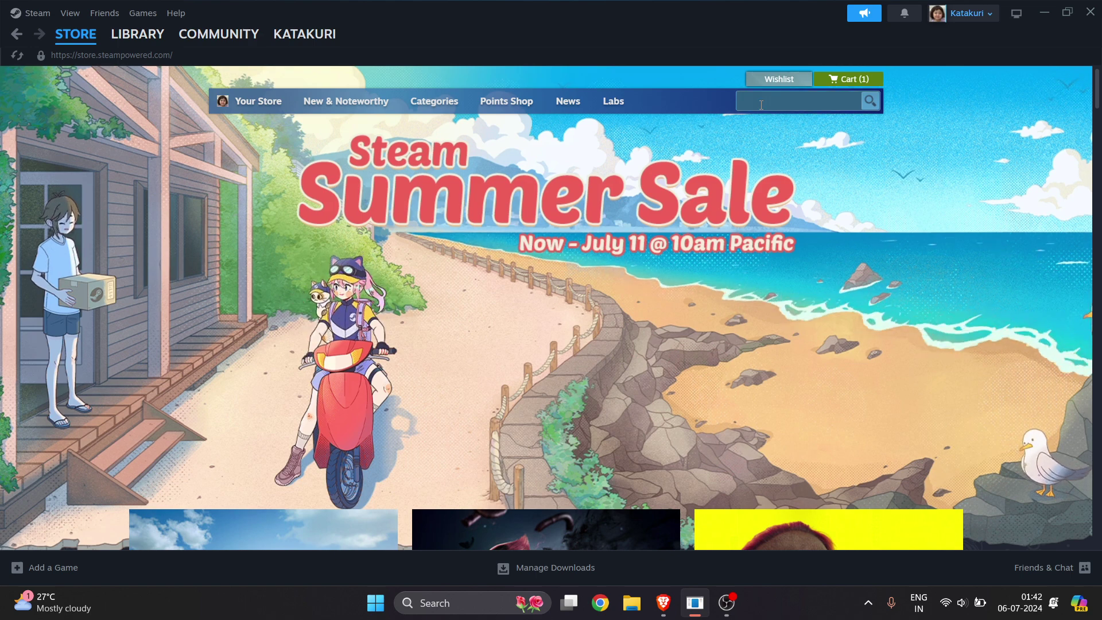
type("slay the")
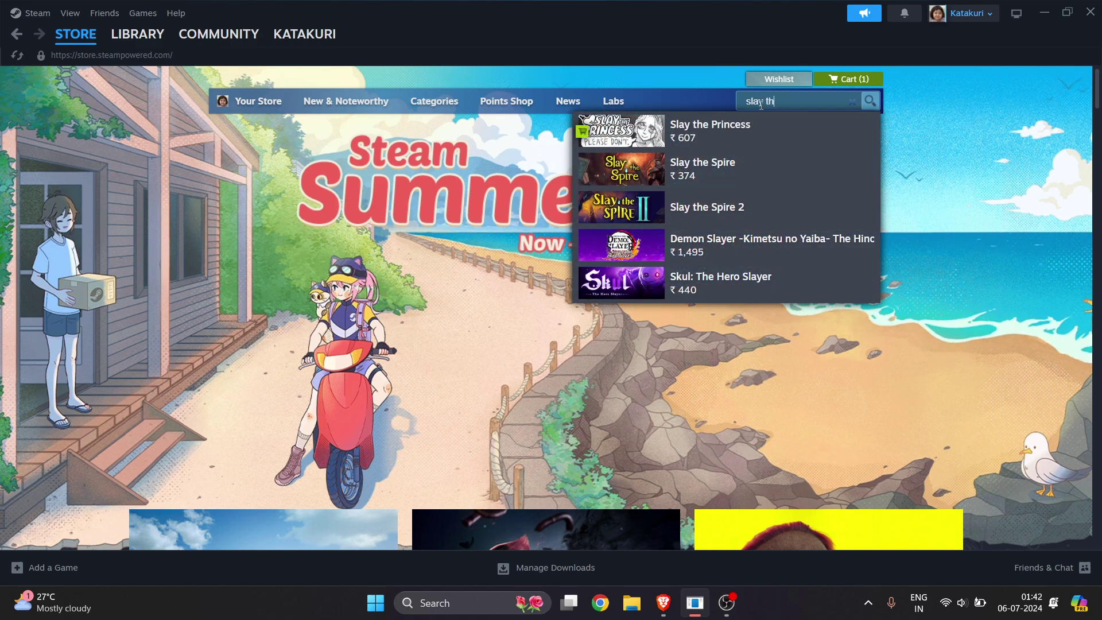
left_click(735, 134)
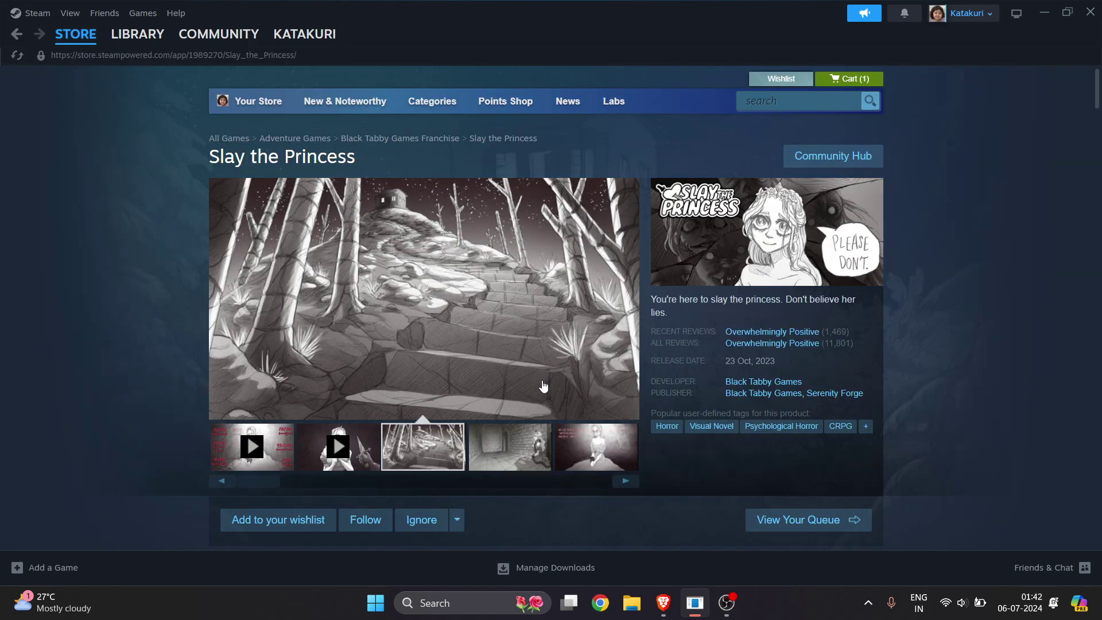
scroll(576, 322, "down", 3)
scroll(576, 322, "down", 4)
scroll(607, 239, "down", 1)
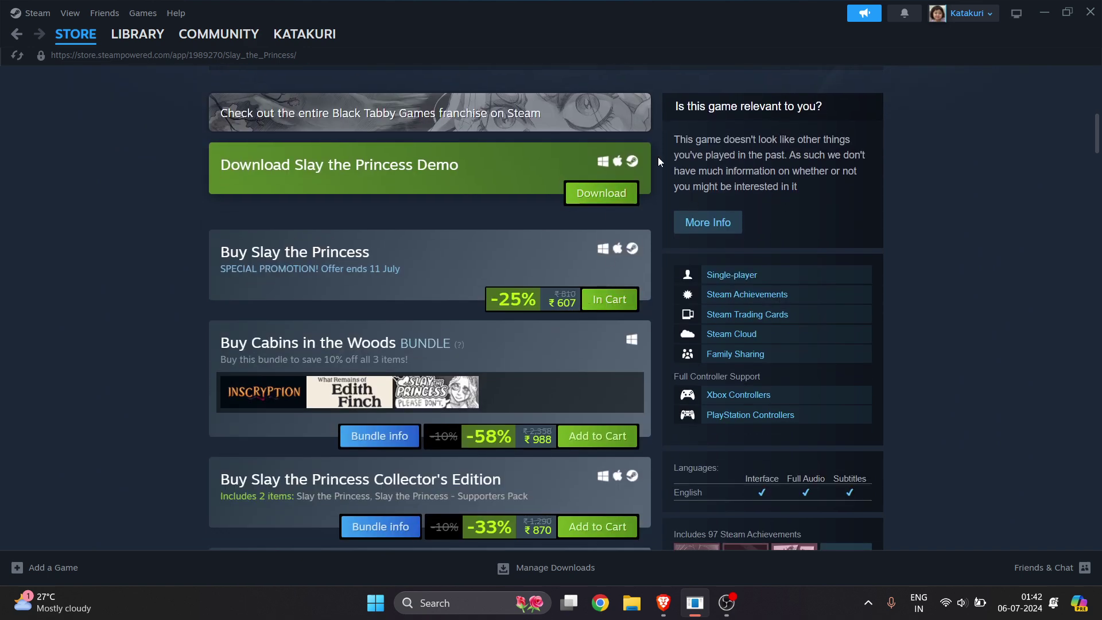
scroll(593, 313, "down", 1)
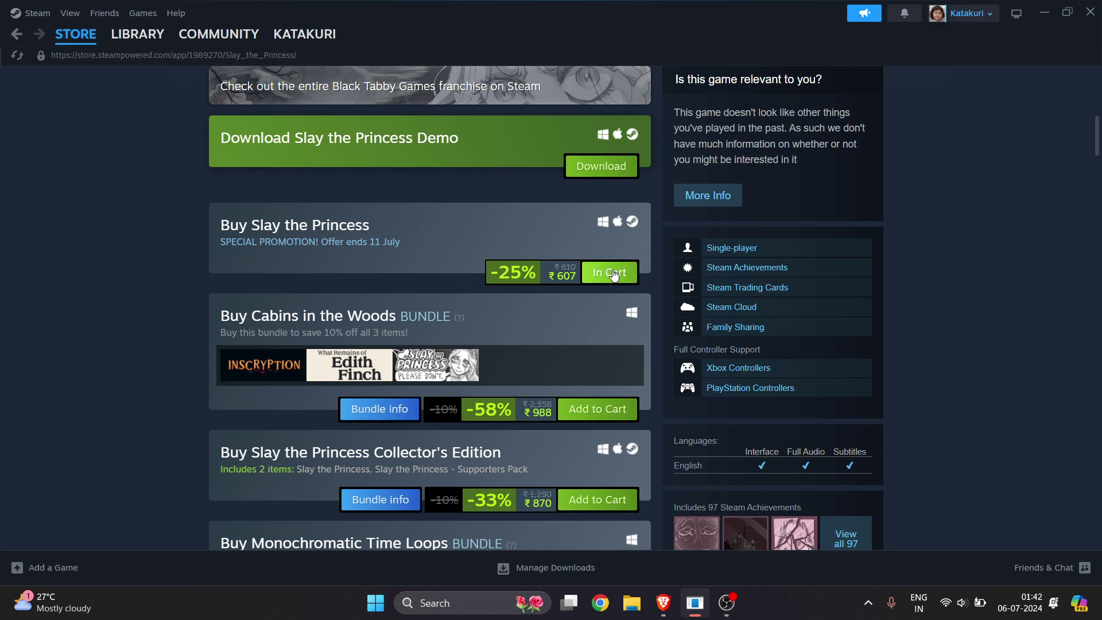
scroll(614, 275, "down", 1)
scroll(518, 259, "down", 1)
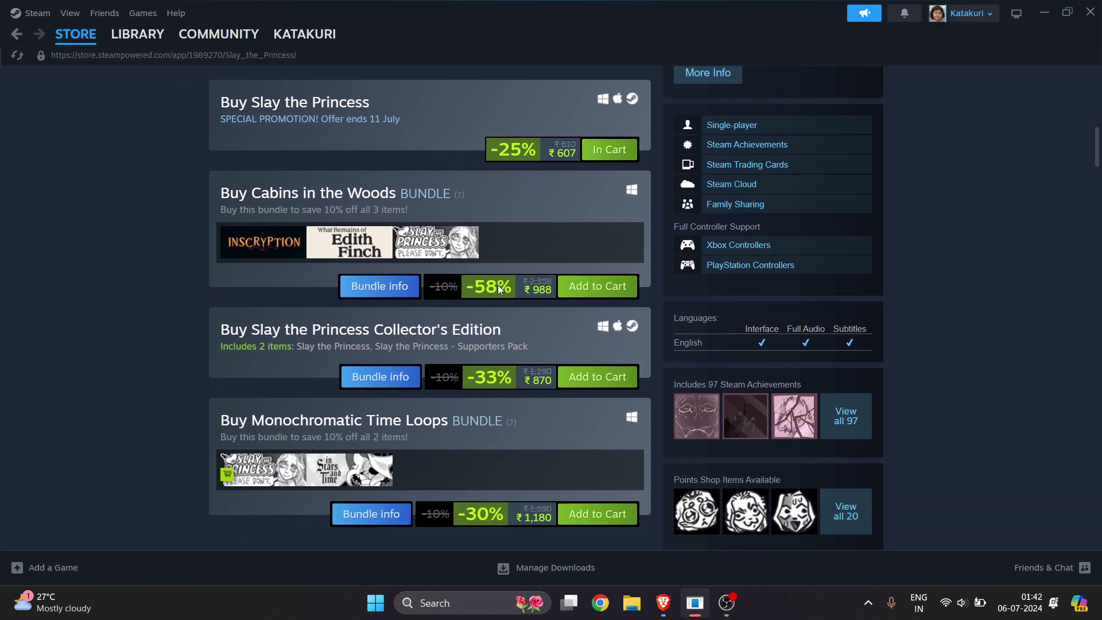
scroll(518, 200, "down", 1)
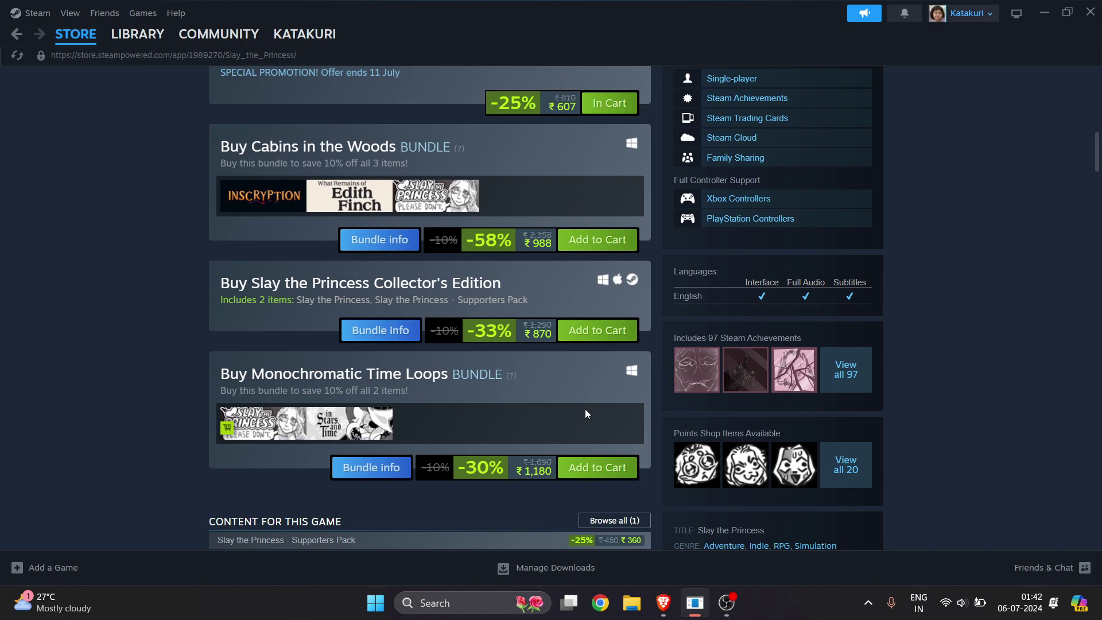
scroll(585, 409, "up", 1)
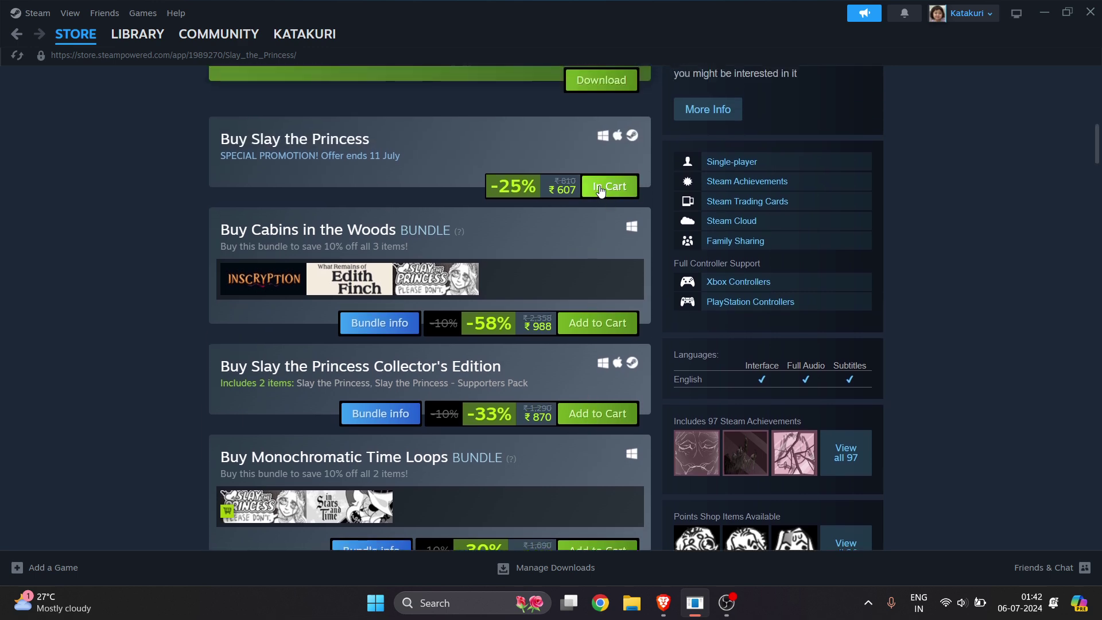
Open the cart from the In Cart button, showing Slay the Princess at ₹607.00
left_click(608, 187)
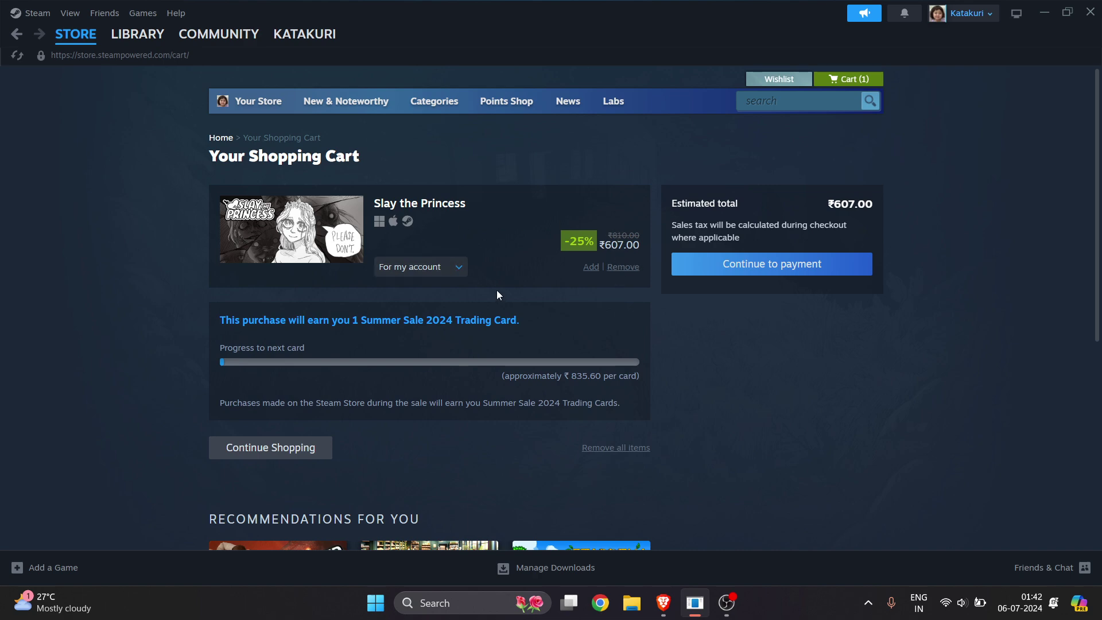
Keep the Slay the Princess purchase set to 'For my account'
left_click(443, 269)
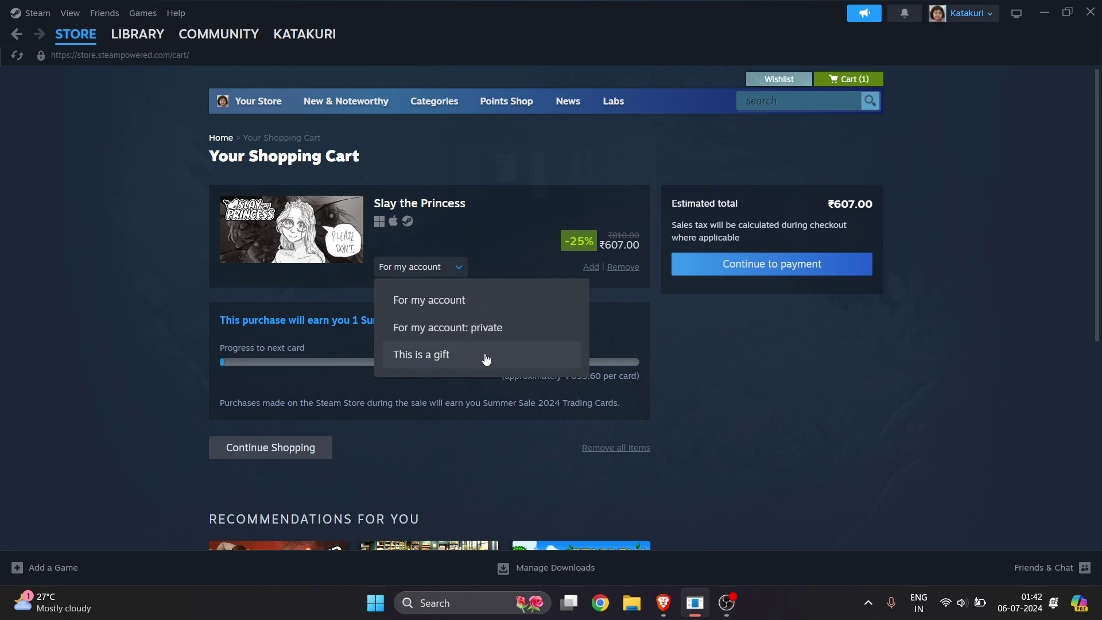
left_click(458, 306)
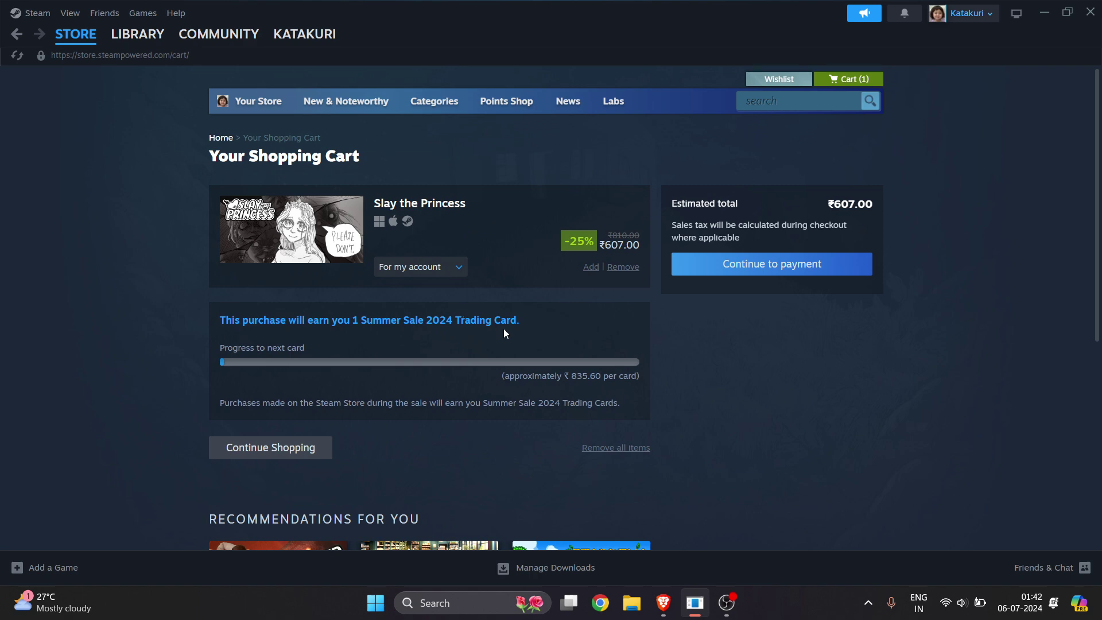
Continue to payment, choose Visa as the payment method, and try to continue
left_click(729, 270)
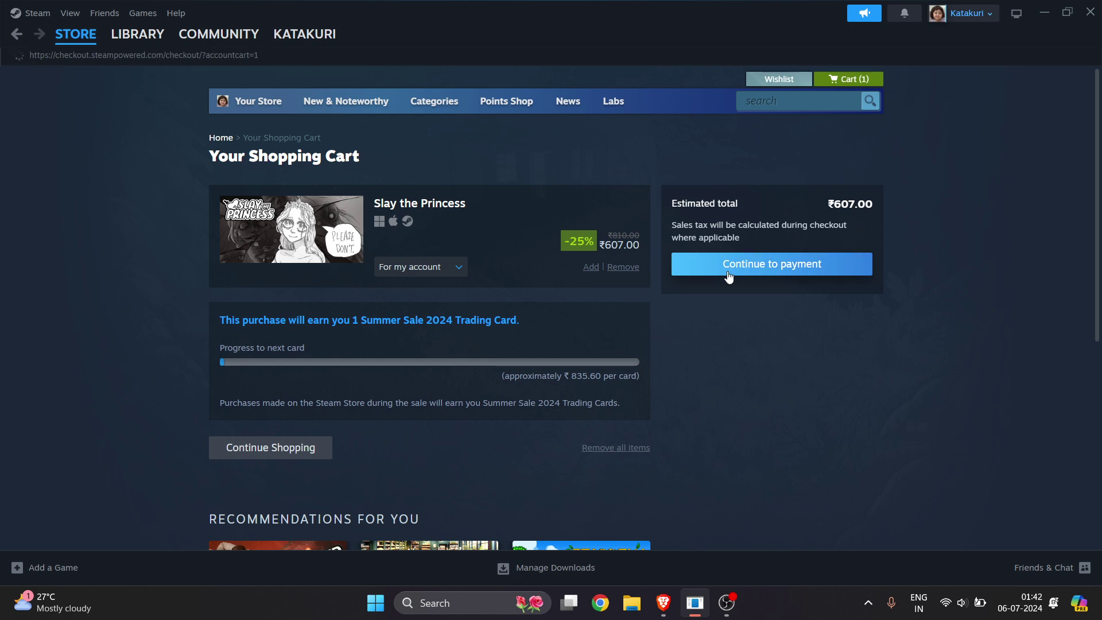
scroll(643, 360, "down", 1)
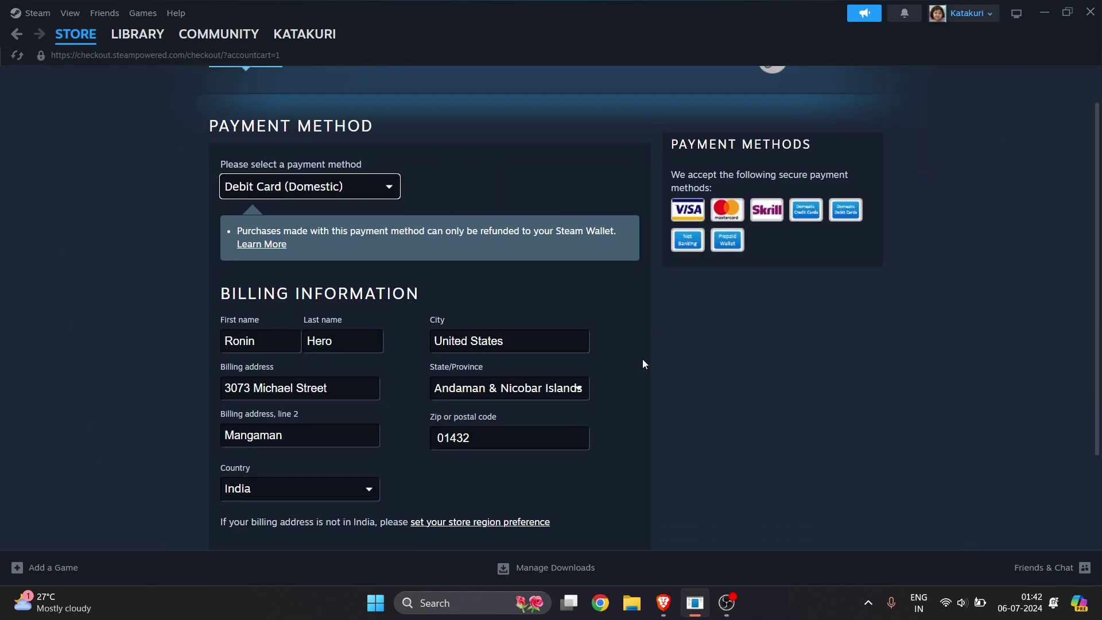
scroll(642, 359, "down", 1)
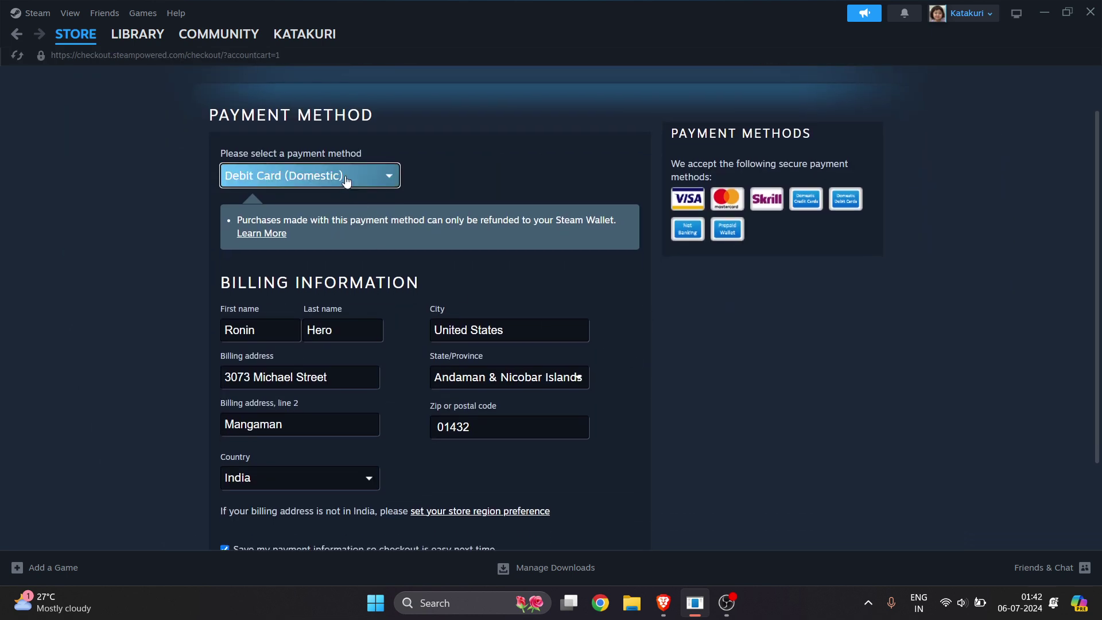
left_click(347, 178)
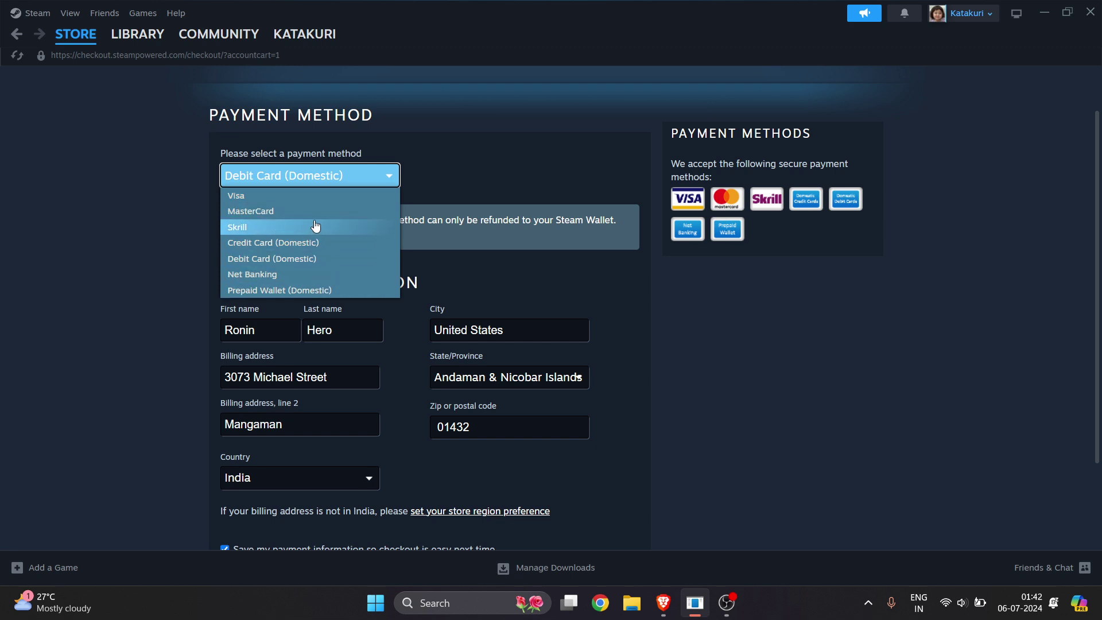
left_click(314, 197)
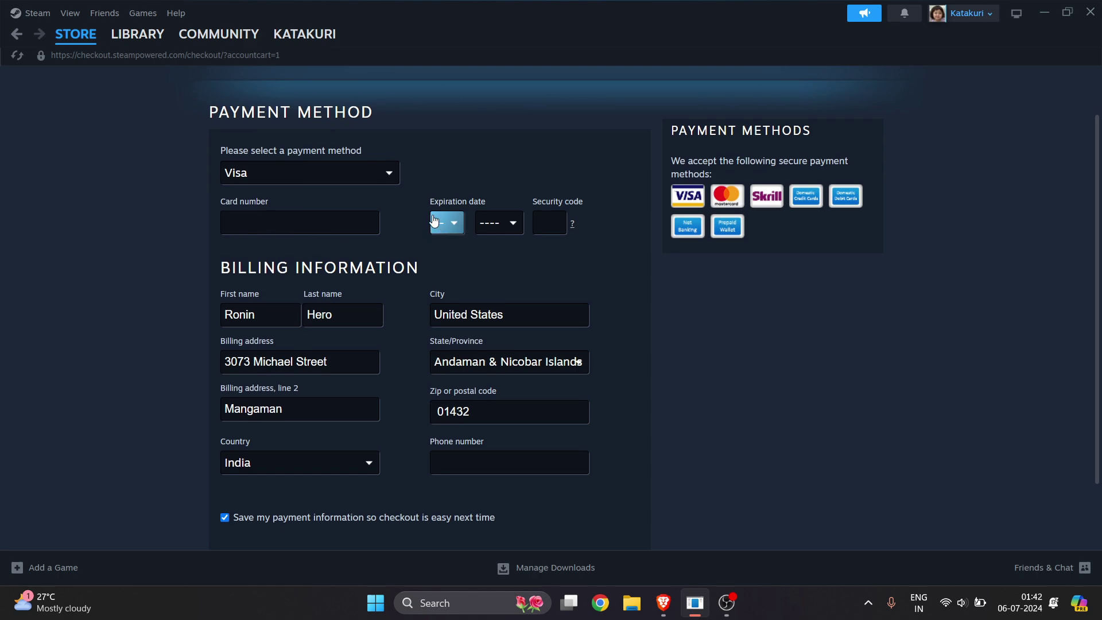
scroll(295, 255, "down", 1)
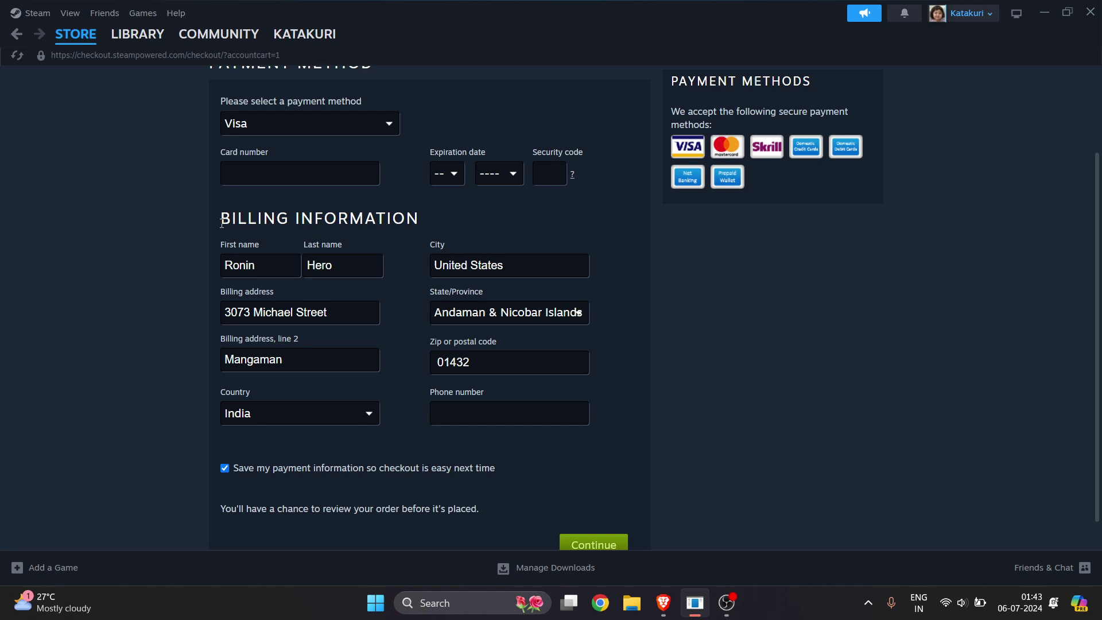
scroll(313, 230, "down", 1)
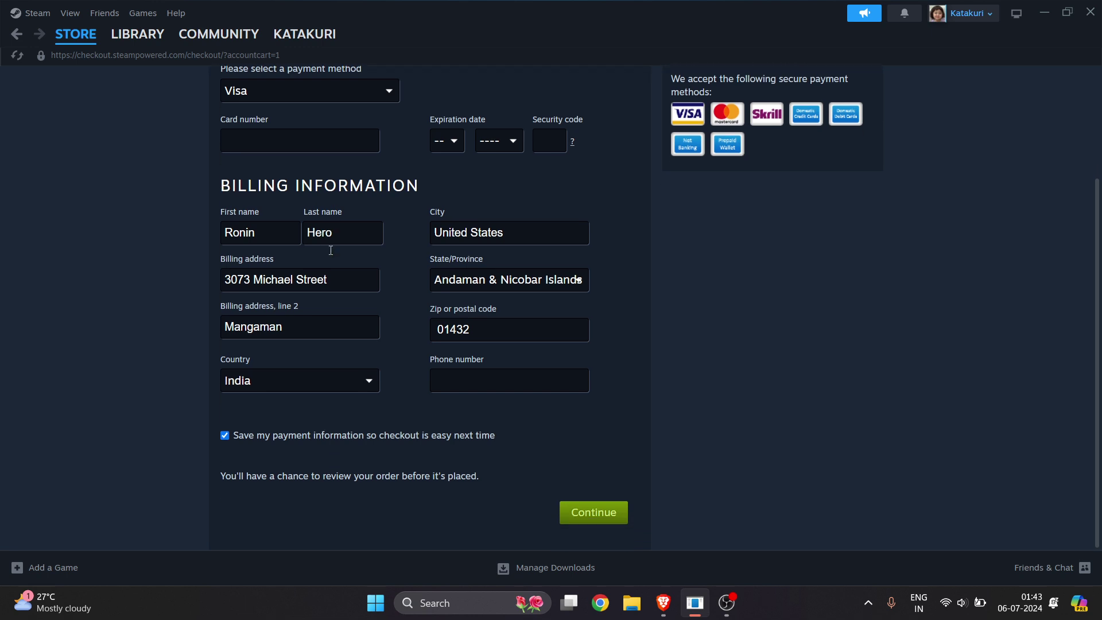
left_click(593, 512)
scroll(626, 468, "down", 1)
scroll(627, 473, "down", 1)
scroll(625, 442, "down", 2)
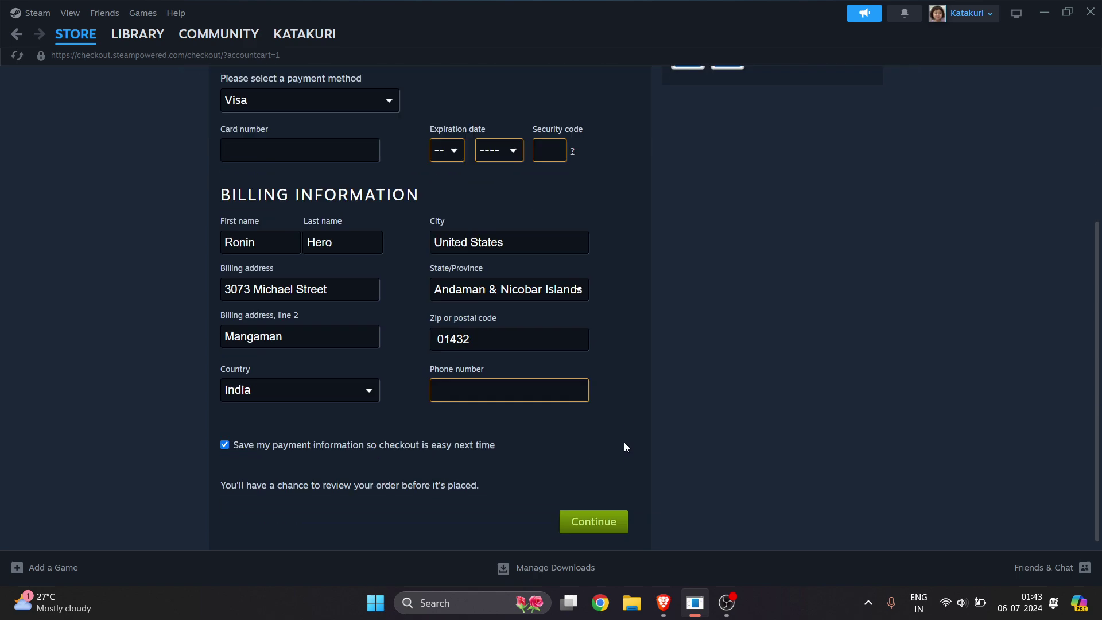
scroll(653, 382, "up", 1)
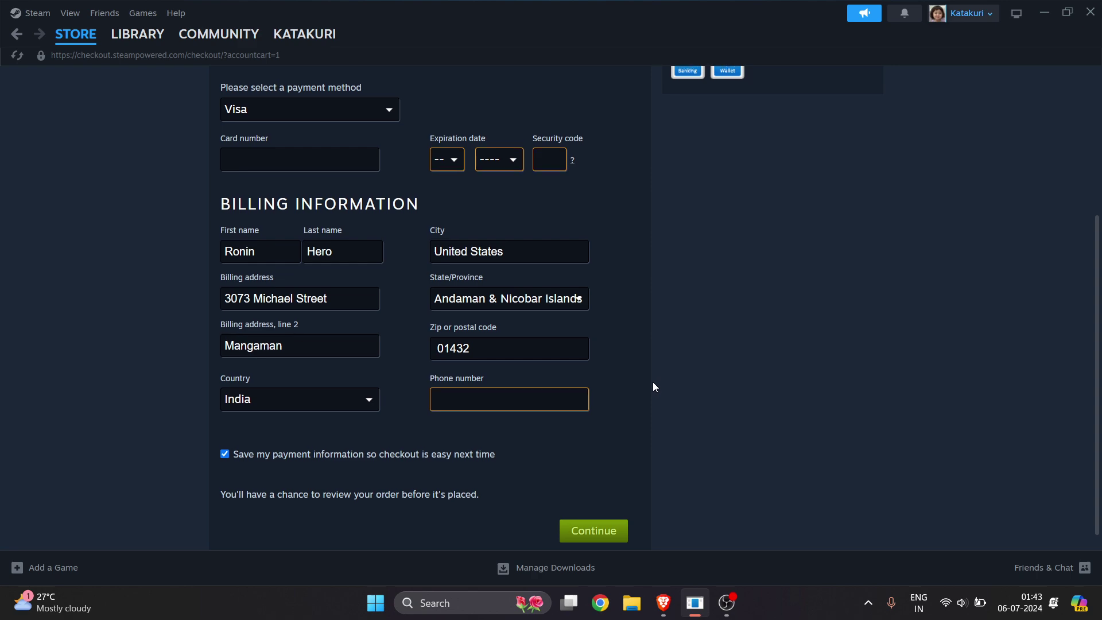
scroll(653, 382, "up", 1)
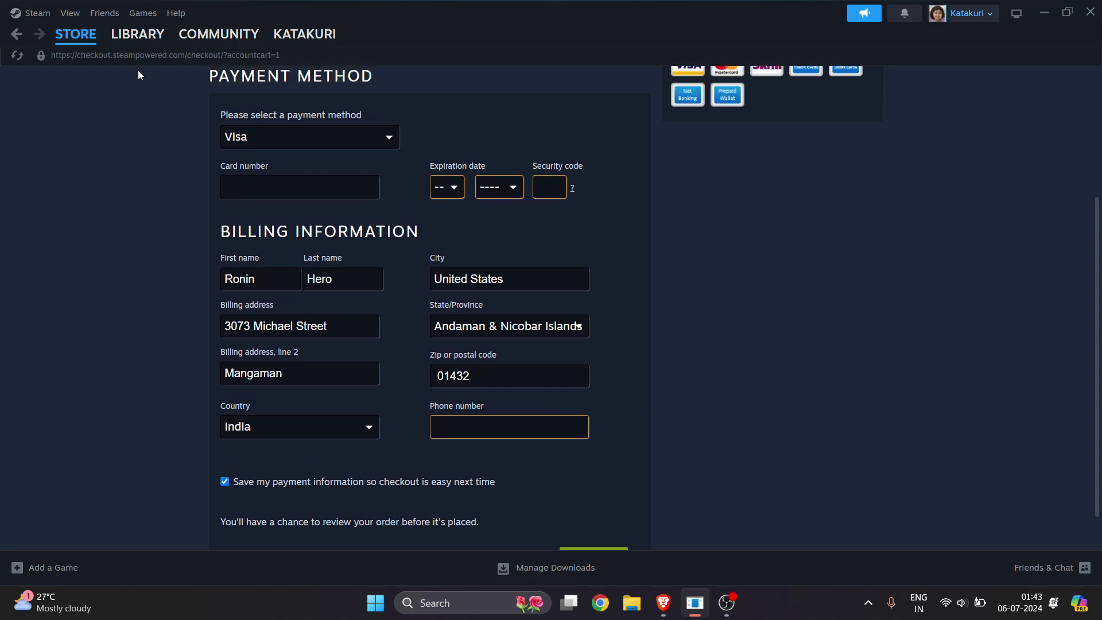
In the Library, open and close the category filter, then open Battlefield V
left_click(139, 36)
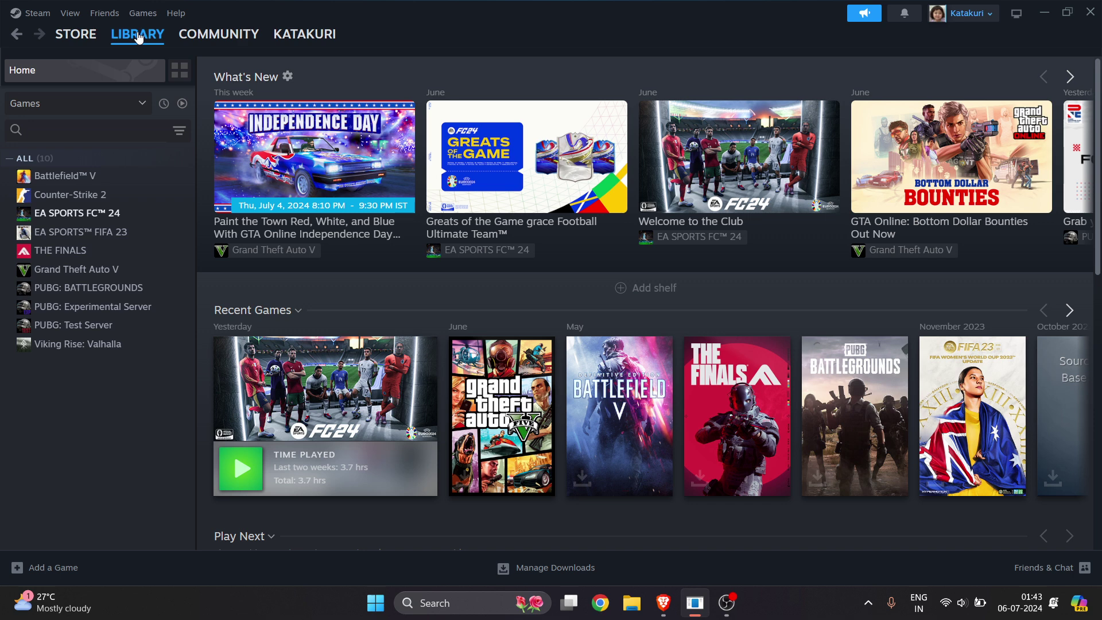
left_click(124, 107)
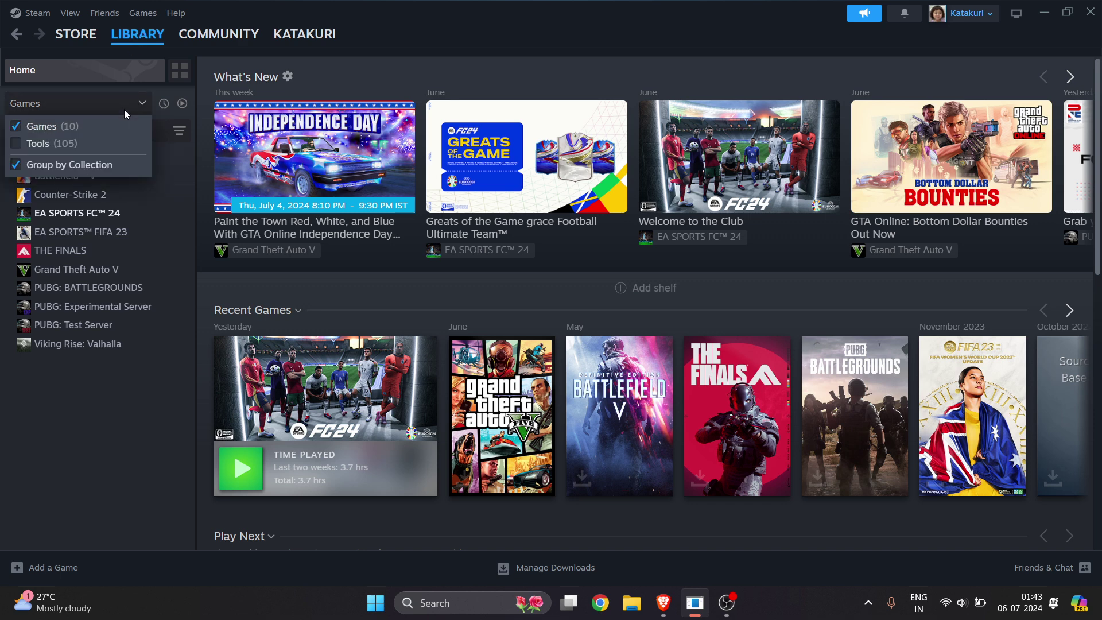
left_click(53, 421)
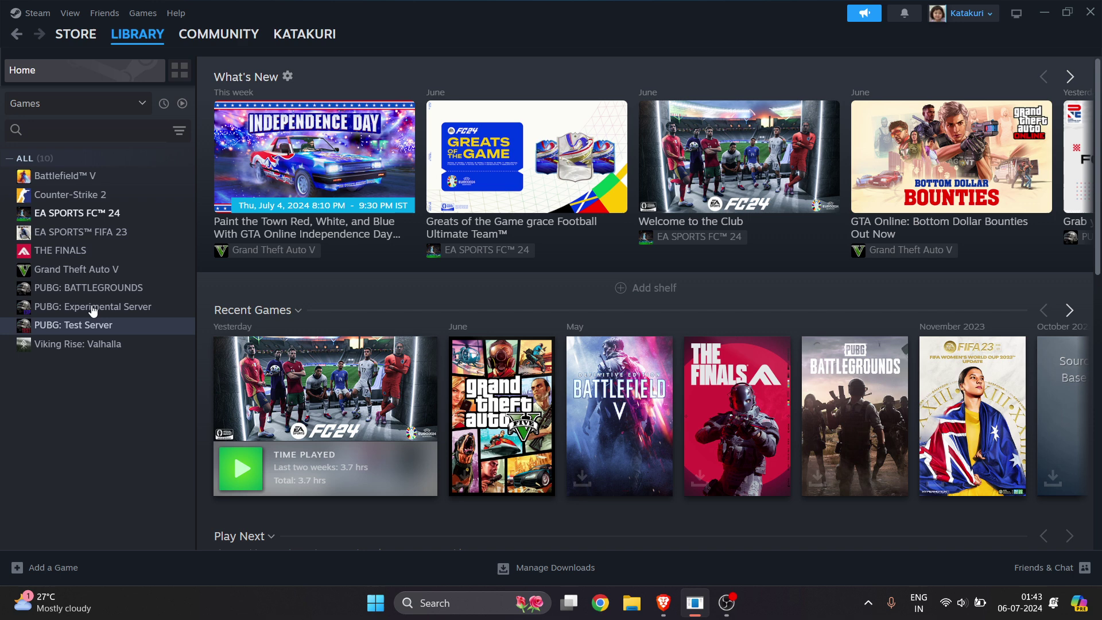
left_click(66, 176)
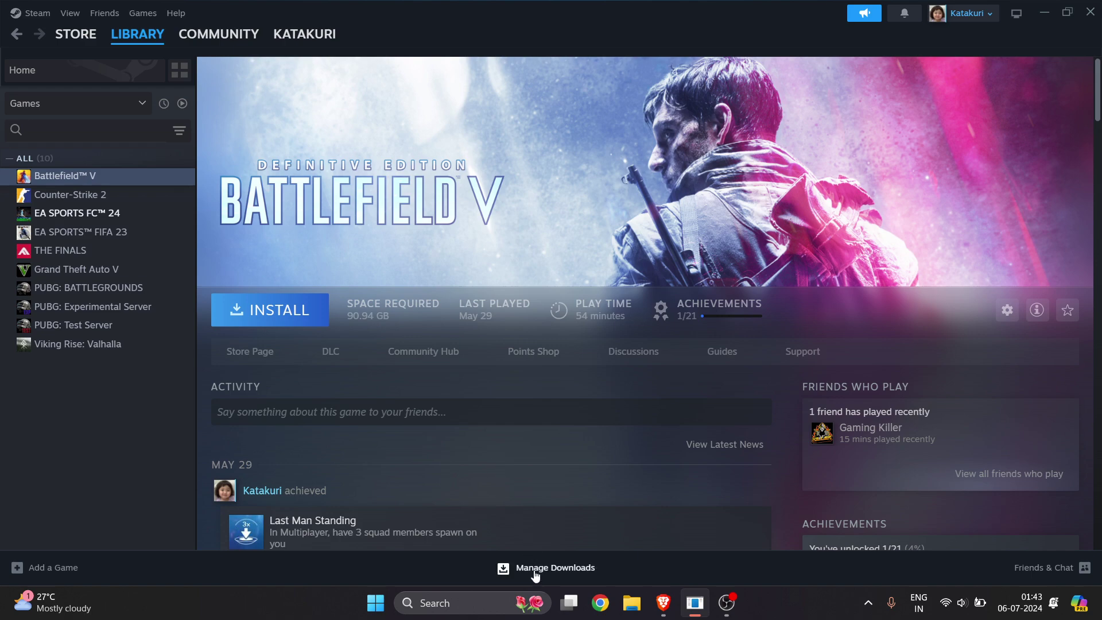
Check the empty downloads manager, then open the EA SPORTS FC™ 24 library page
left_click(555, 570)
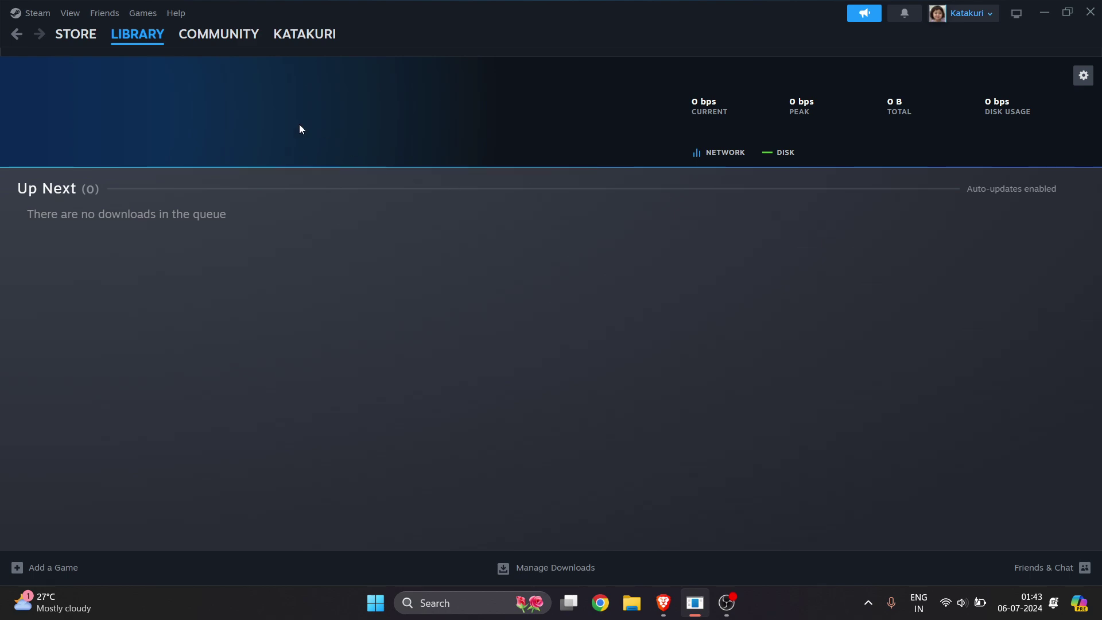
left_click(120, 37)
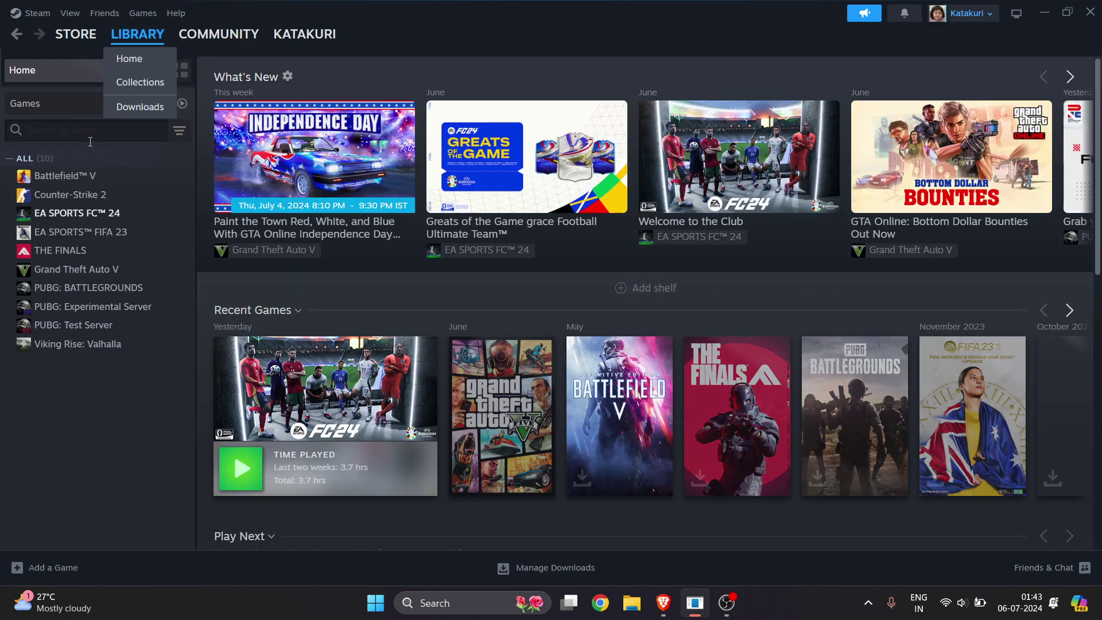
left_click(81, 215)
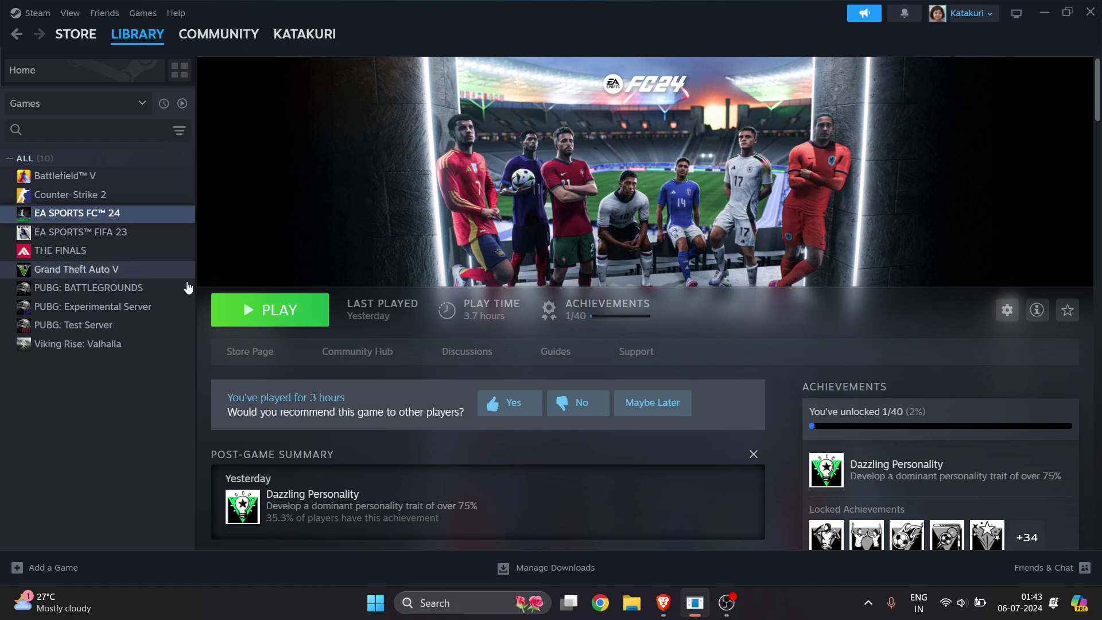